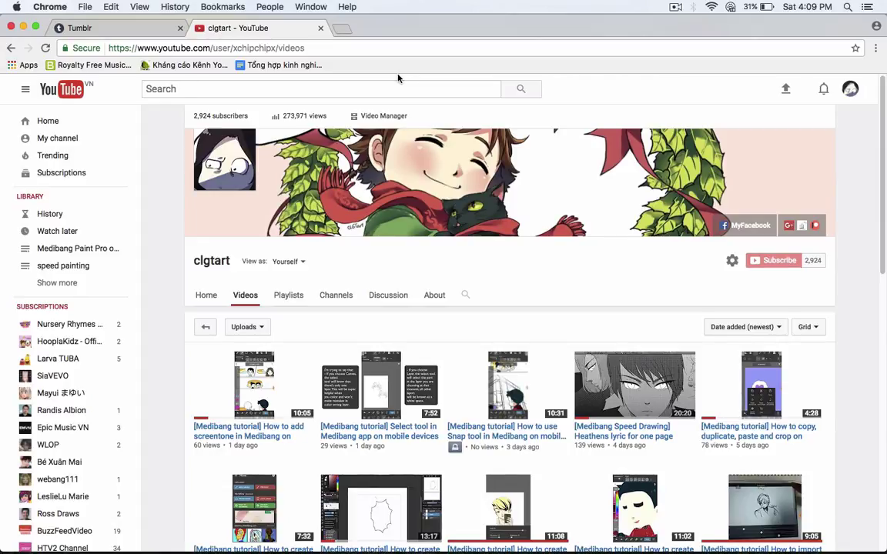
Step: Scroll down through the current page and back up
scroll(597, 360, "down", 1)
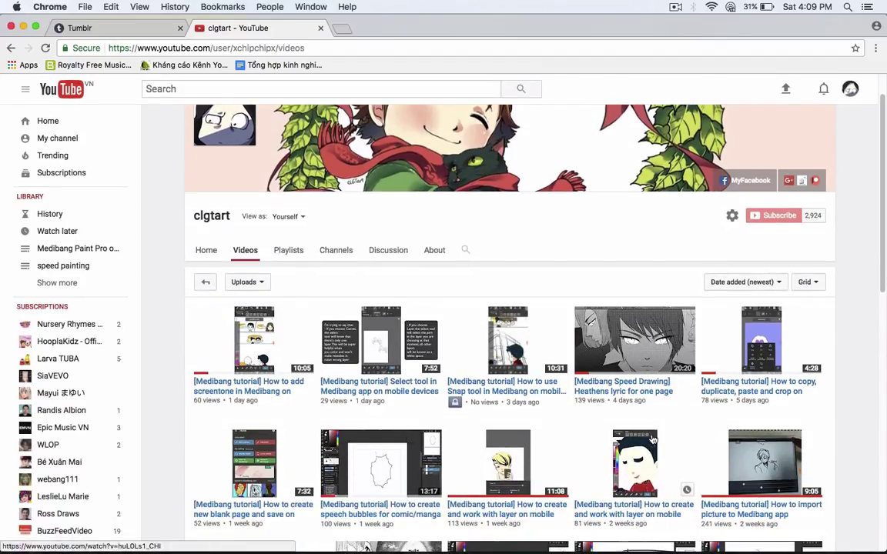
scroll(653, 439, "down", 2)
scroll(653, 439, "down", 4)
scroll(653, 439, "up", 7)
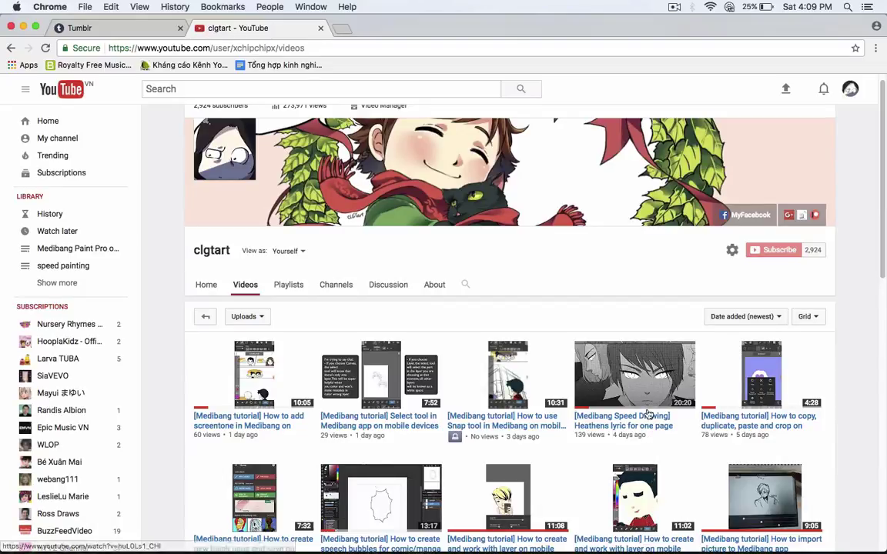
Step: Open medibangpaint.com/en in a new tab and scroll through its download section
left_click(341, 29)
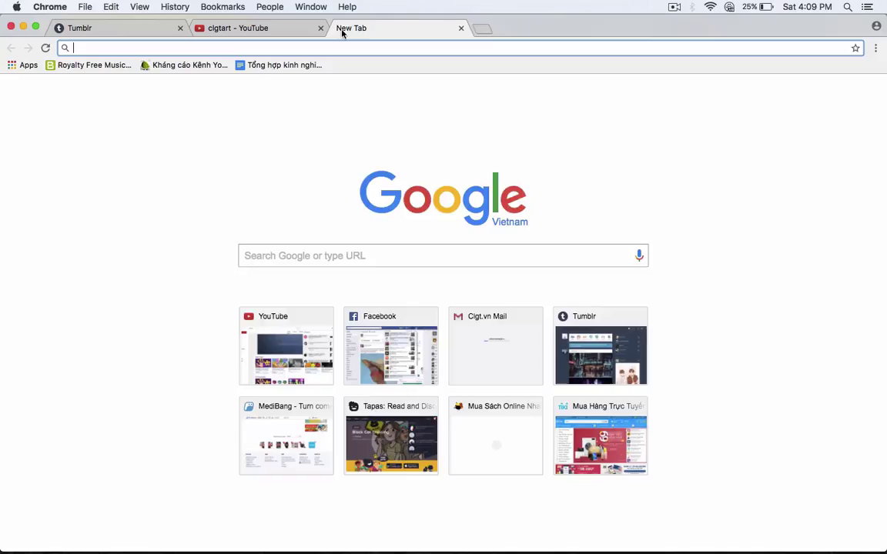
type("medibang")
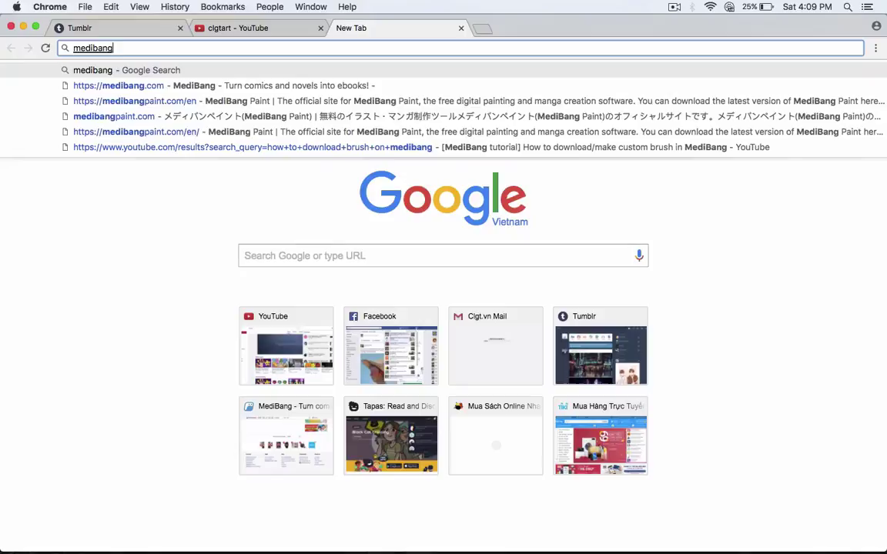
key("Down")
key("Down")
key("Return")
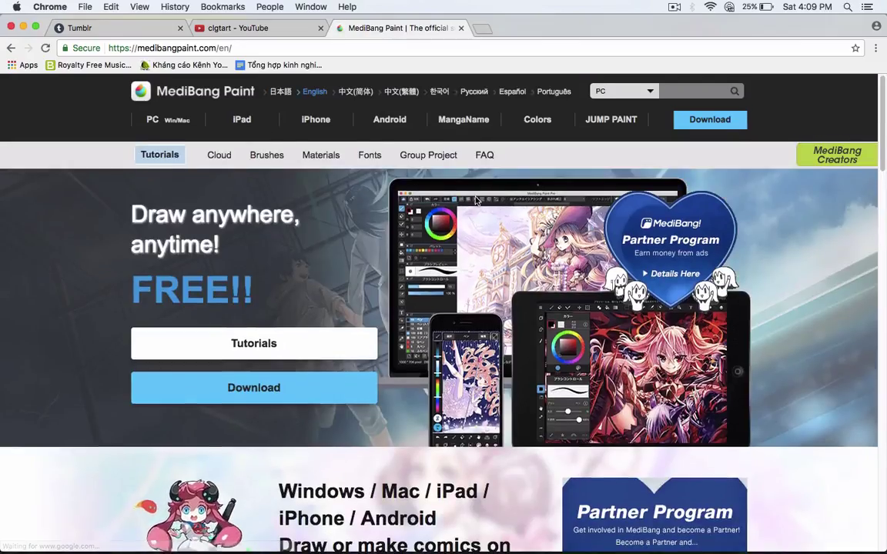
scroll(359, 263, "down", 5)
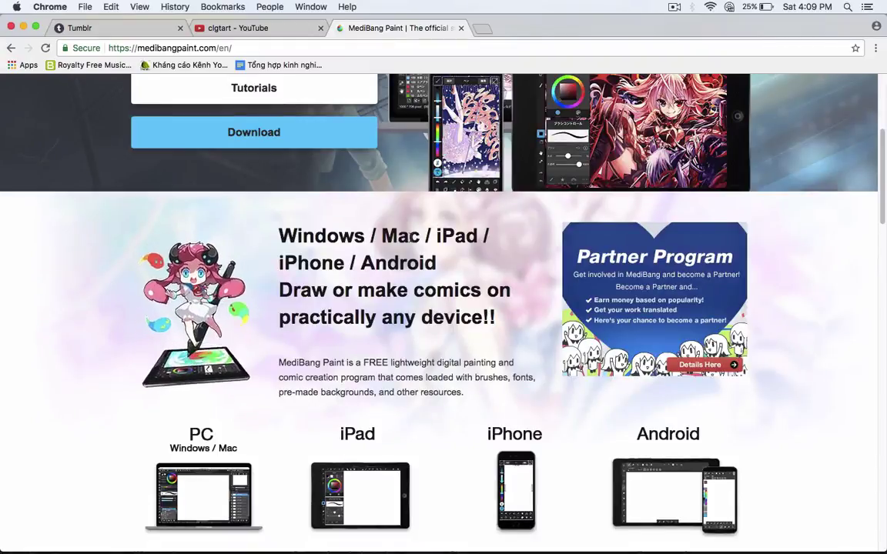
scroll(504, 187, "down", 3)
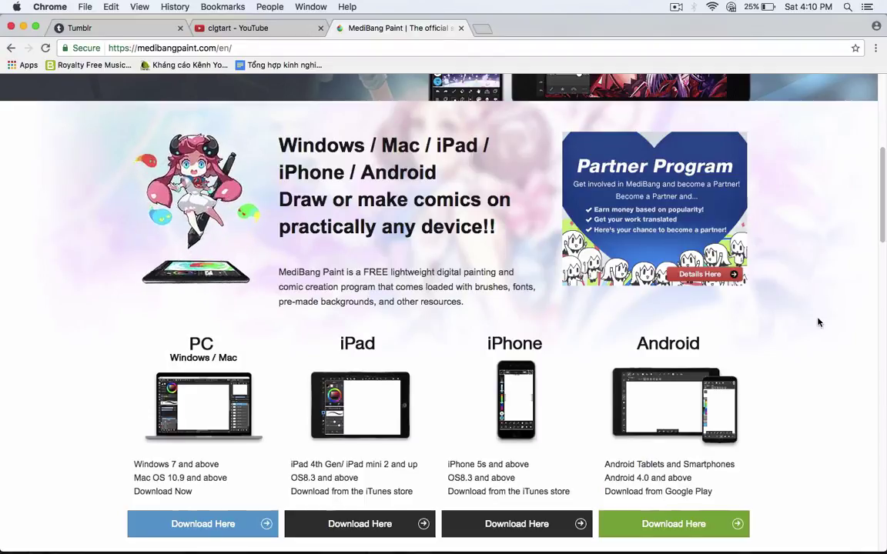
scroll(819, 322, "up", 4)
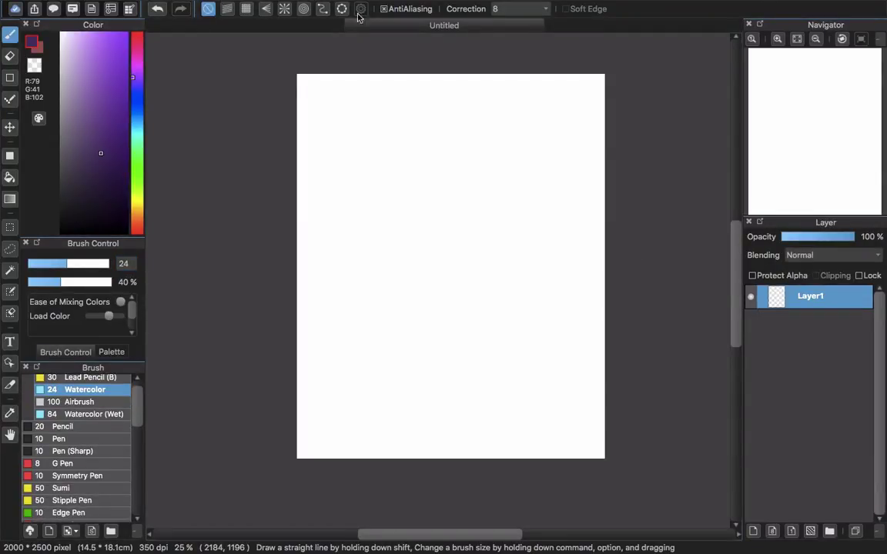
left_click(53, 9)
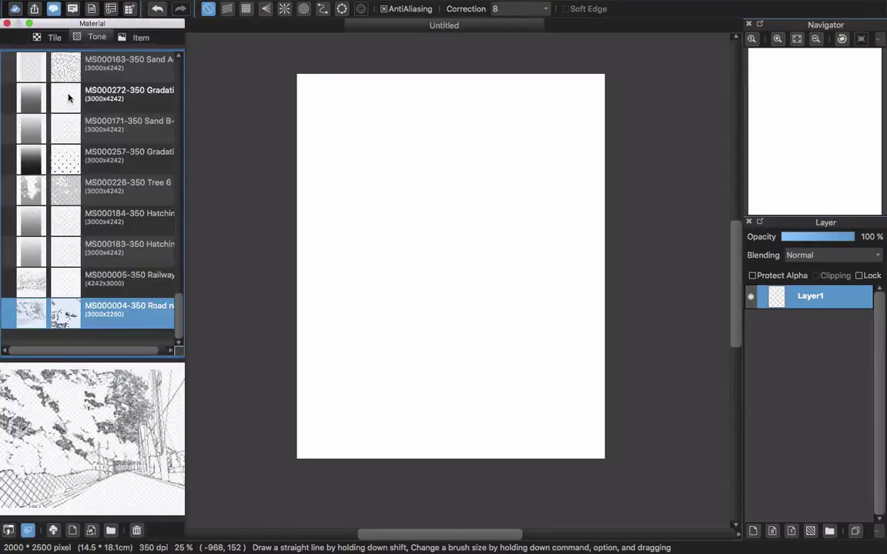
left_click(54, 38)
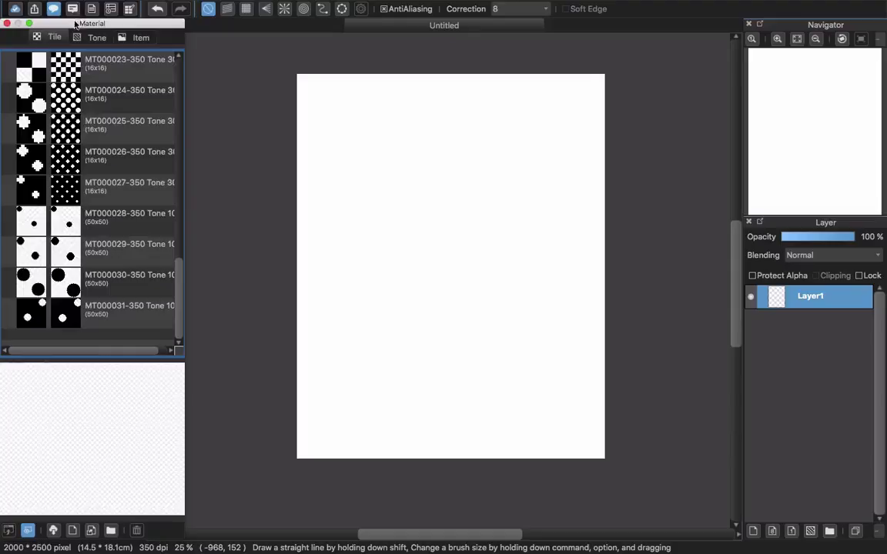
scroll(182, 246, "down", 5)
scroll(182, 246, "up", 10)
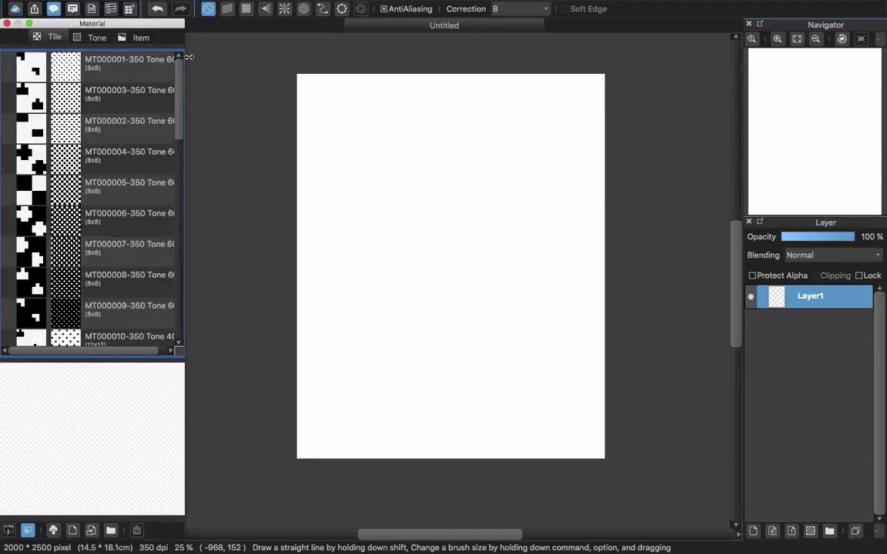
left_click_drag(112, 81, 363, 231)
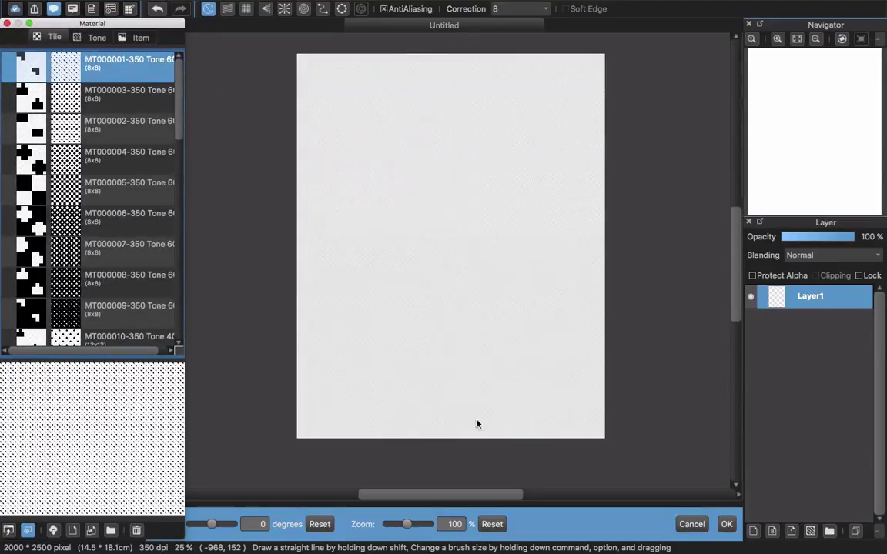
left_click(690, 525)
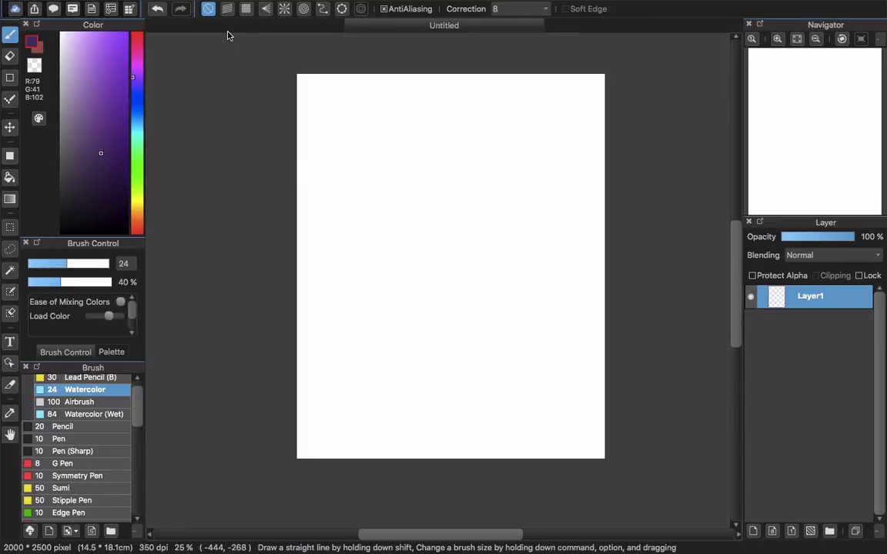
Step: Add a comic panel material layer with the default border settings
left_click(190, 7)
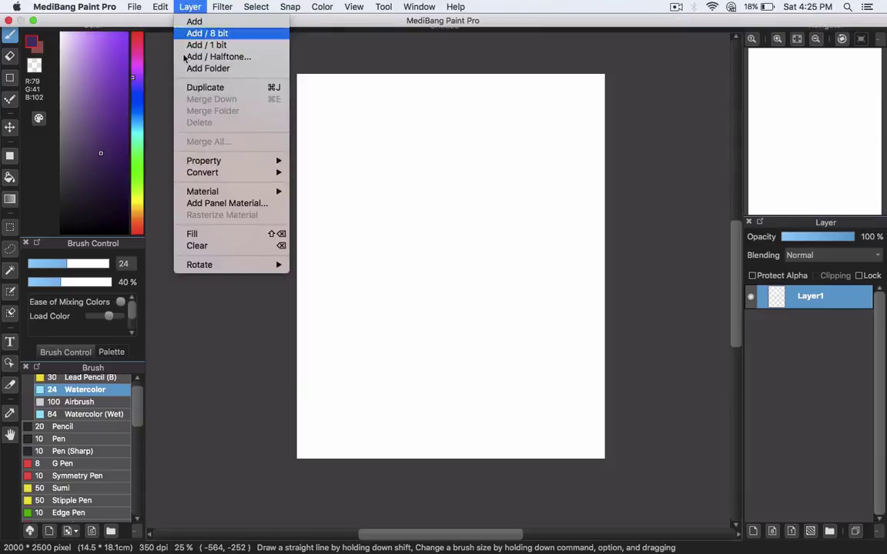
left_click(189, 203)
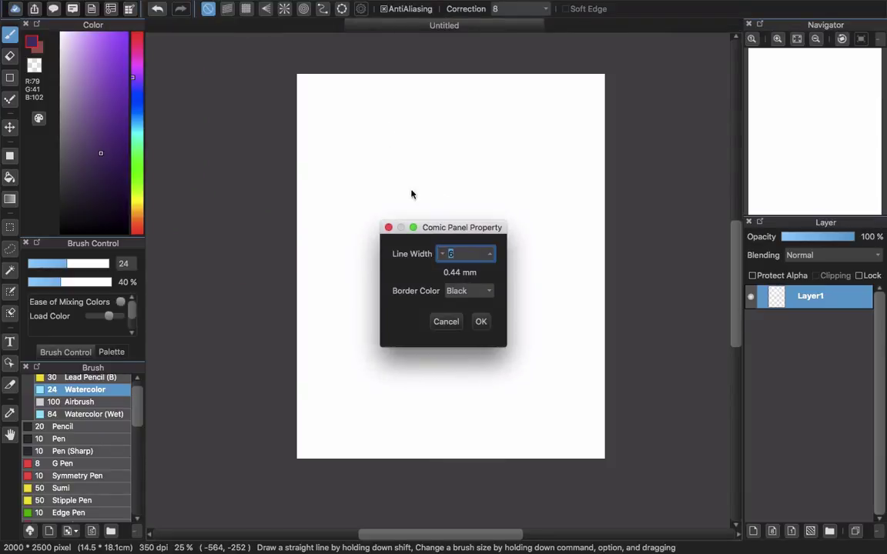
left_click(480, 321)
Step: Divide the frame into a wide top strip, a left column and two stacked right panels
left_click_drag(282, 154, 668, 203)
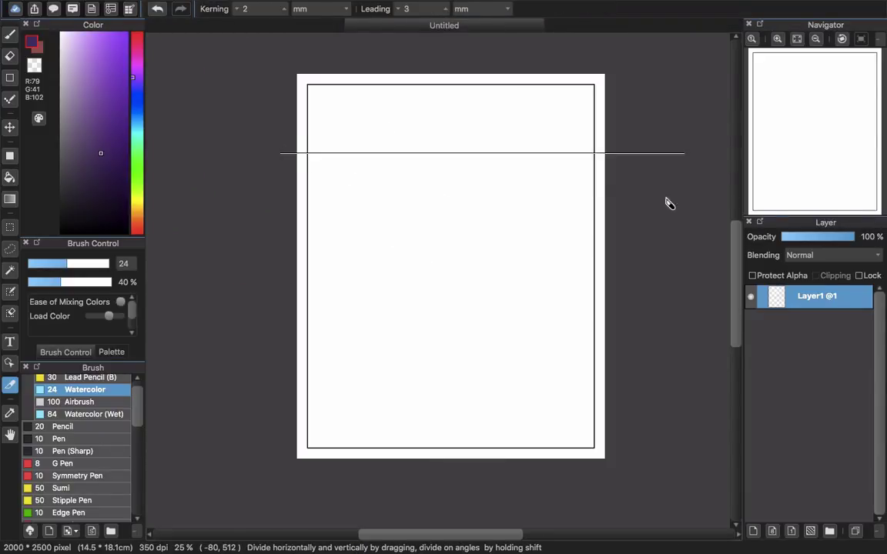
left_click_drag(377, 159, 393, 447)
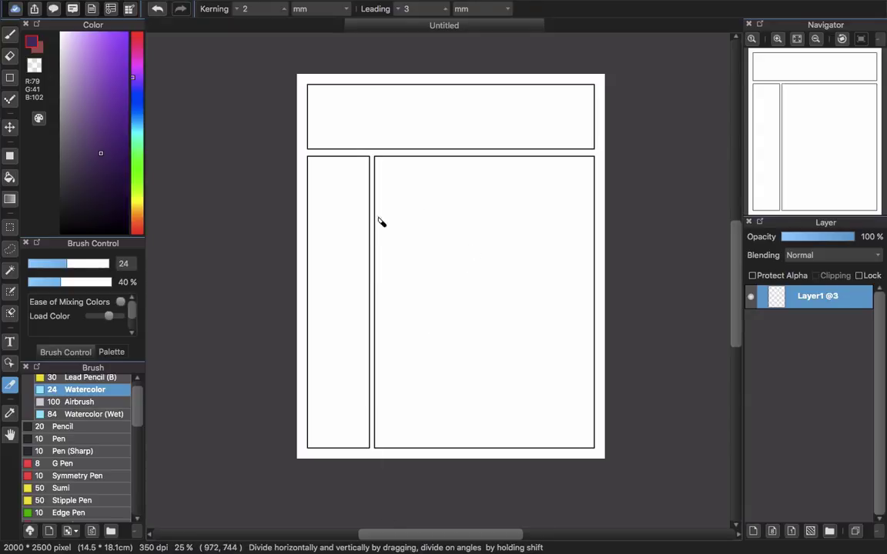
left_click_drag(578, 246, 356, 260)
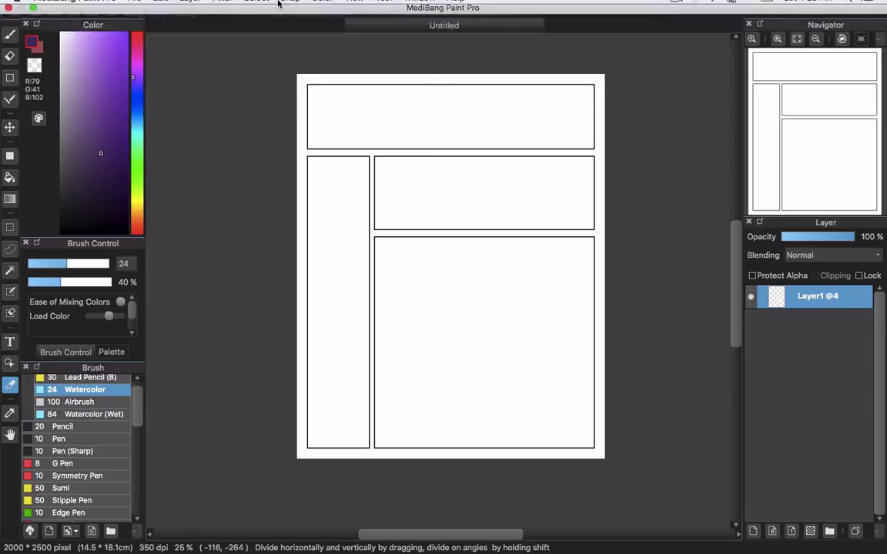
left_click(262, 4)
left_click(141, 198)
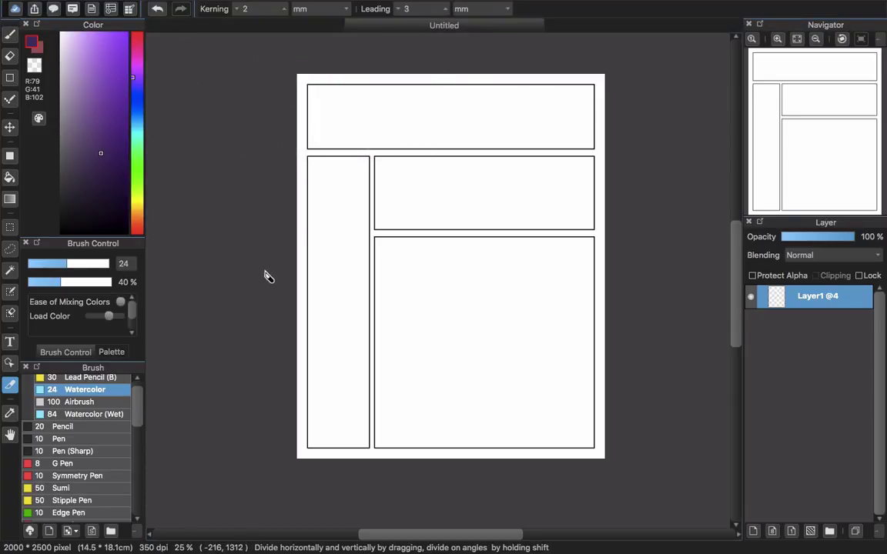
key("b")
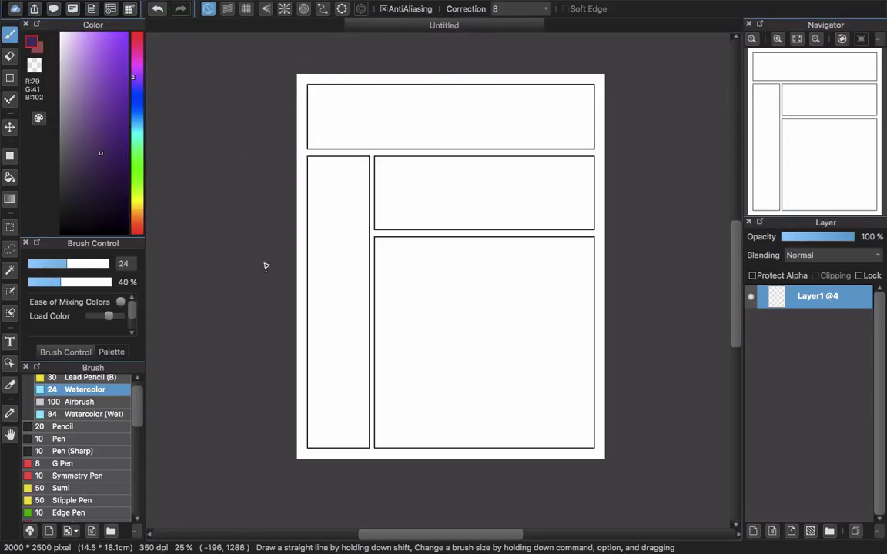
Step: Set a vanishing point with the radial ruler and draw three converging strokes in the upper-right panel
left_click(265, 8)
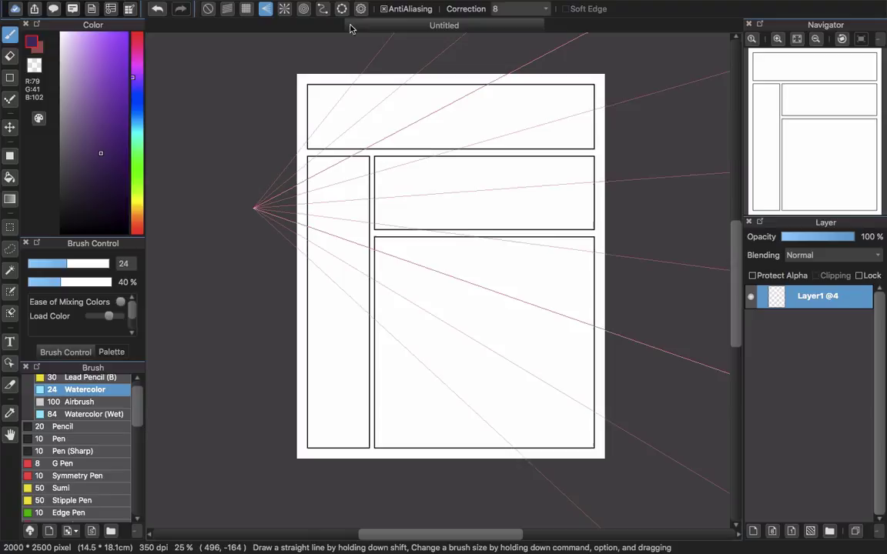
left_click(382, 182)
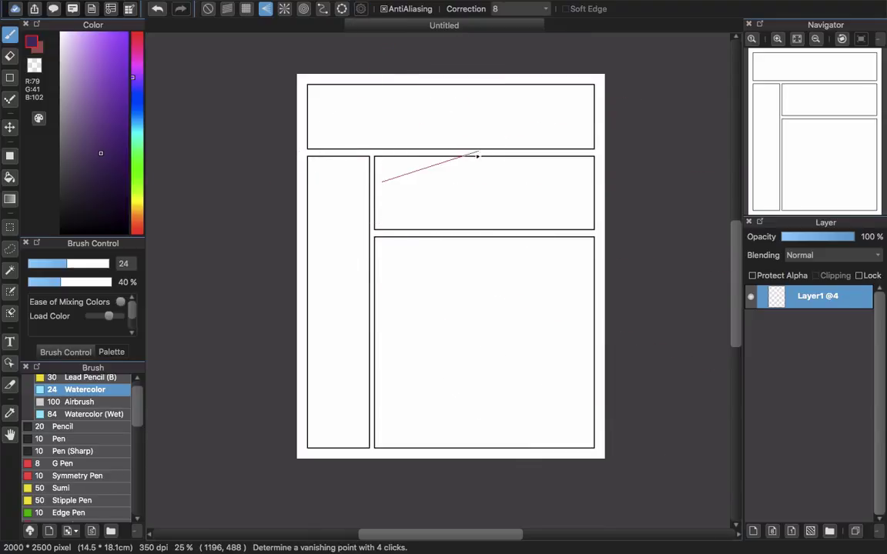
left_click(475, 157)
left_click(355, 207)
left_click(468, 229)
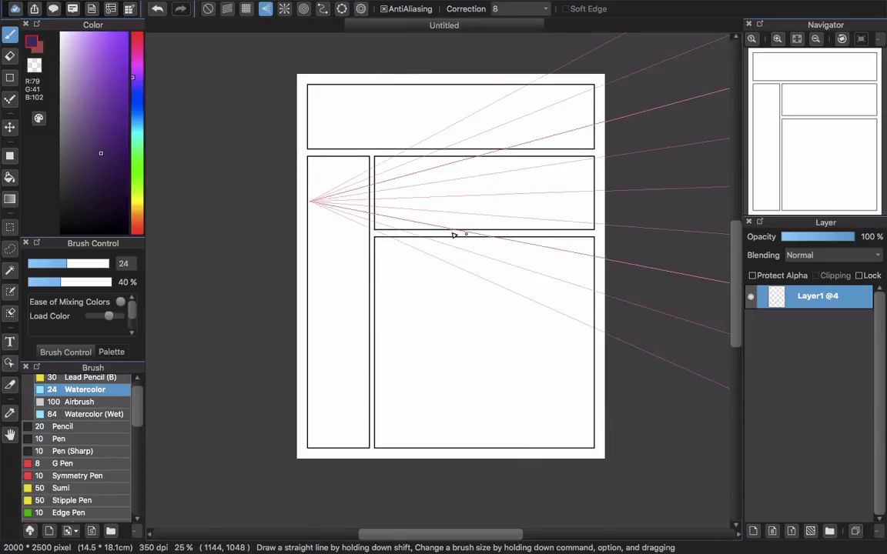
left_click_drag(386, 182, 478, 160)
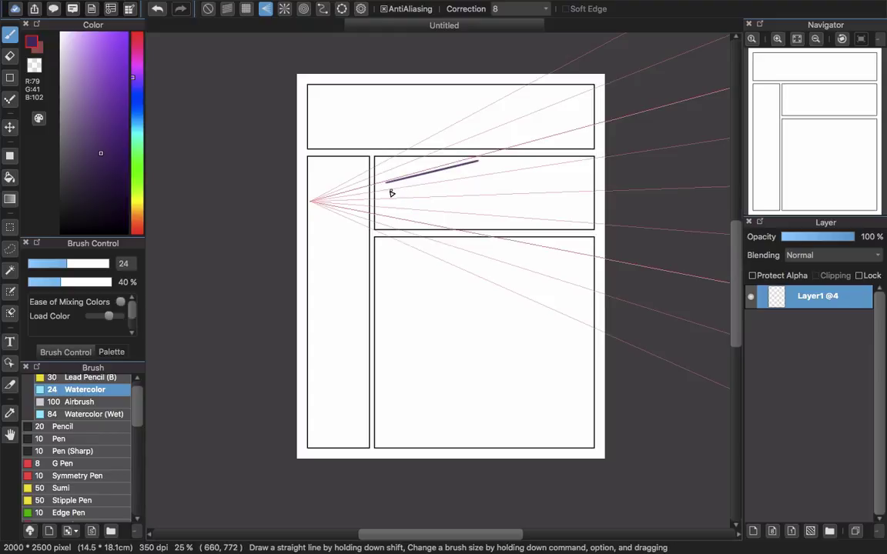
left_click_drag(390, 191, 471, 184)
left_click_drag(390, 204, 469, 208)
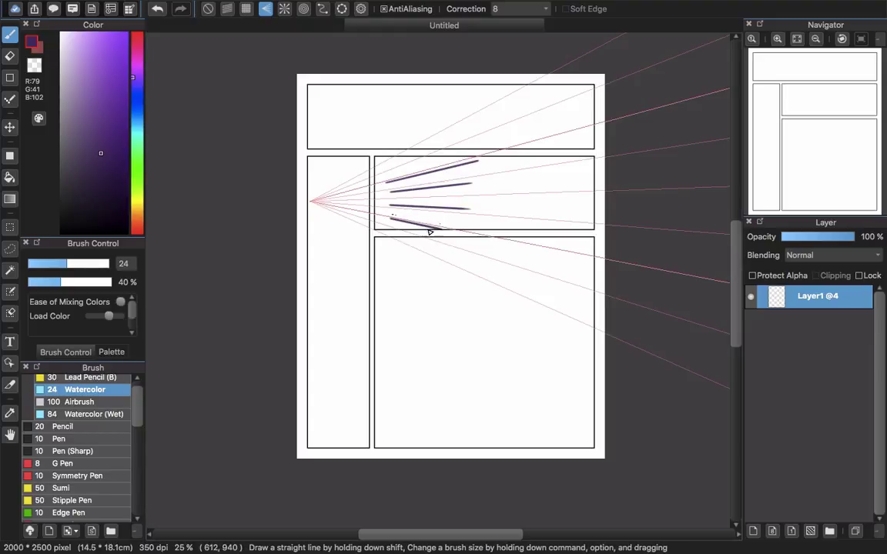
Step: With grid snapping, draw vertical lines crossing the converging strokes
left_click(246, 8)
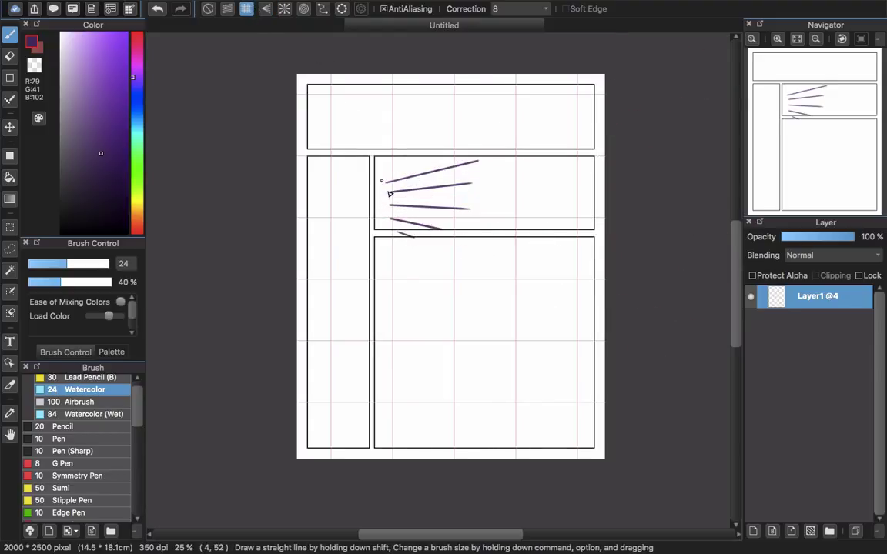
mouse_move(391, 183)
left_mouse_down()
mouse_move(391, 248)
mouse_move(431, 178)
mouse_move(436, 229)
left_mouse_up()
left_click_drag(479, 162, 479, 229)
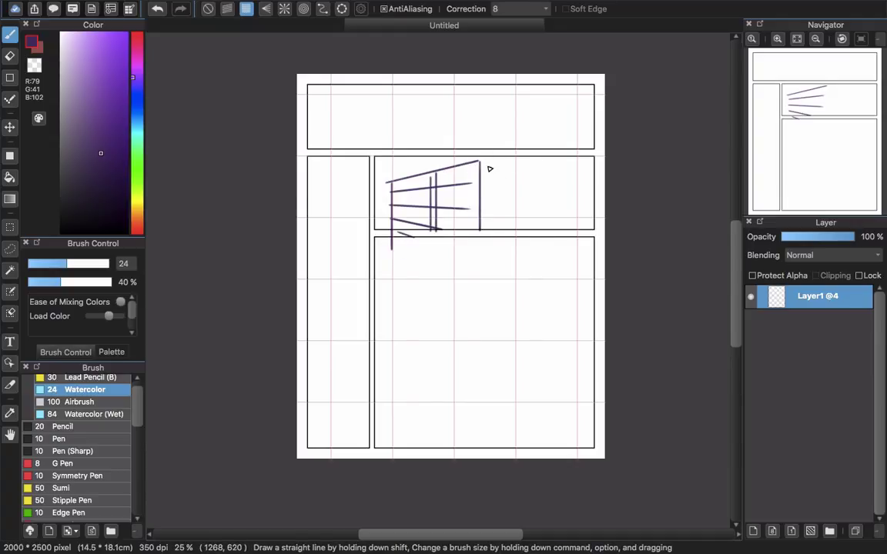
left_click_drag(494, 169, 494, 240)
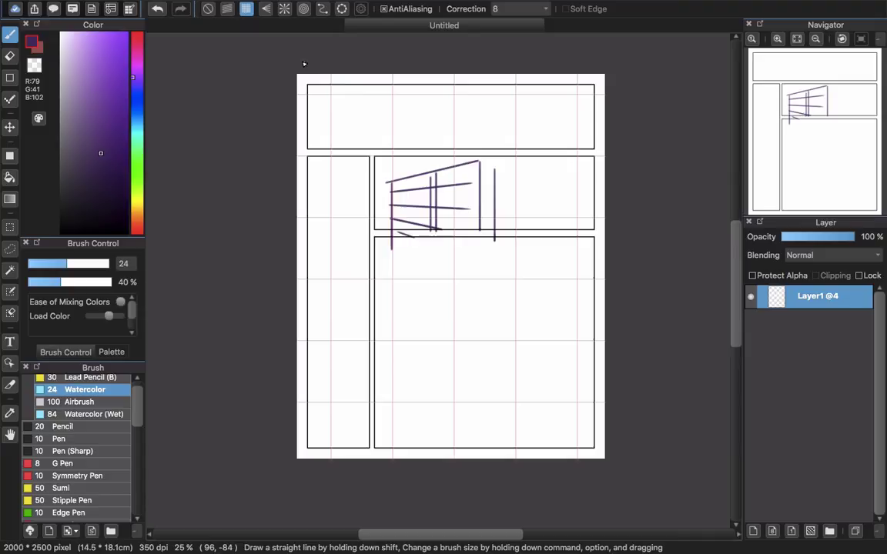
Step: Move the radial centre to the panel's right side and add a slanted line and more verticals
left_click(265, 9)
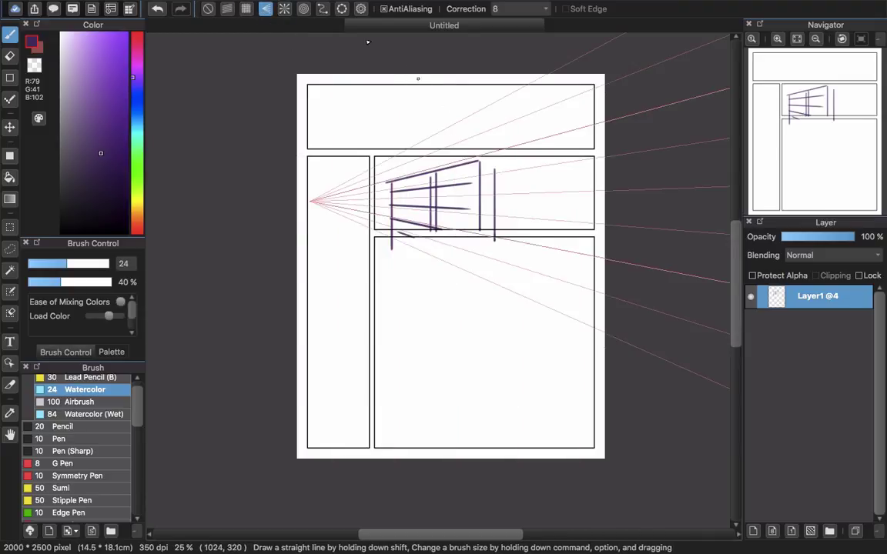
left_click(284, 9)
mouse_move(417, 78)
left_mouse_down()
mouse_move(543, 178)
mouse_move(556, 202)
left_mouse_up()
left_click_drag(496, 165, 542, 217)
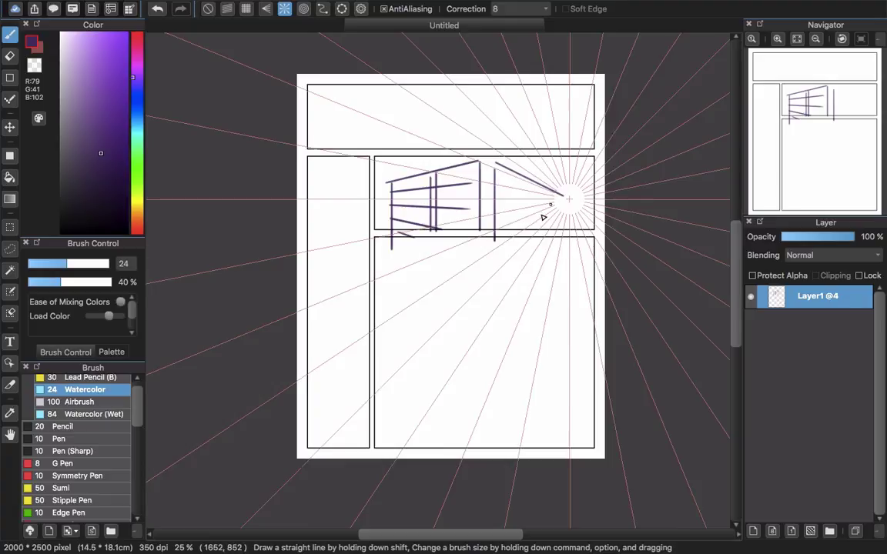
left_click(245, 9)
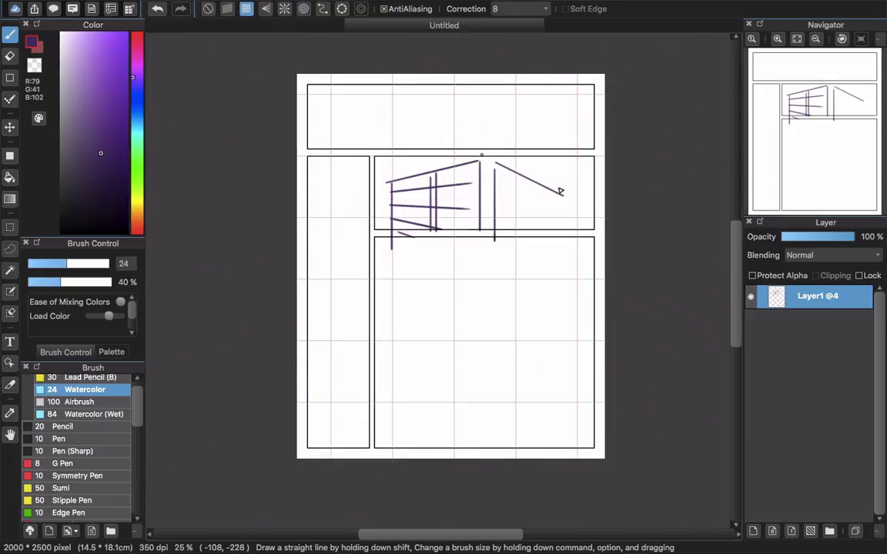
left_click_drag(560, 195, 559, 235)
Step: Add one more vertical line on the right, then turn snapping off to hide the pink guides
left_click_drag(527, 182, 532, 243)
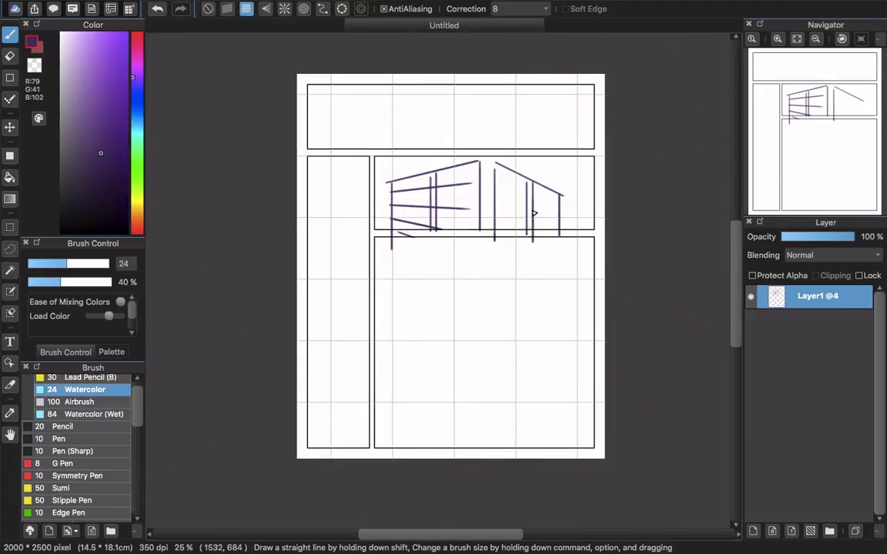
left_click(189, 6)
left_click(280, 85)
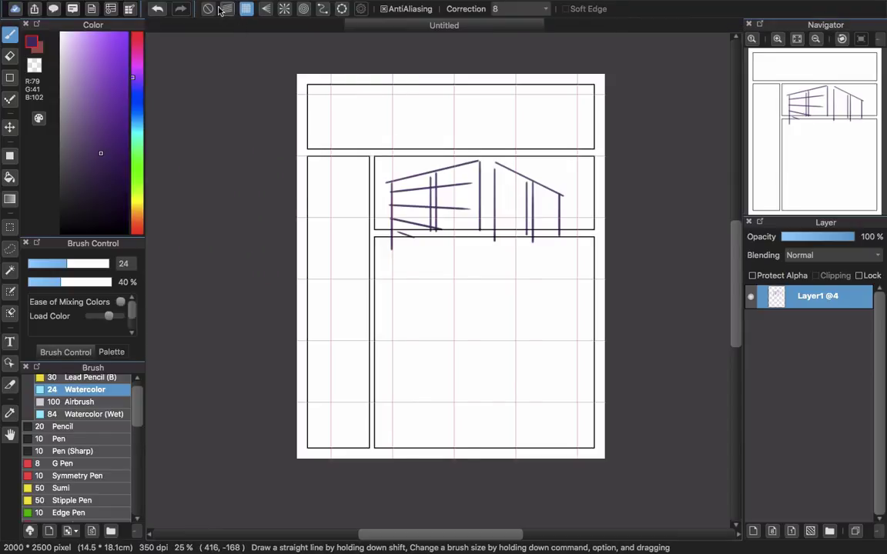
left_click(209, 9)
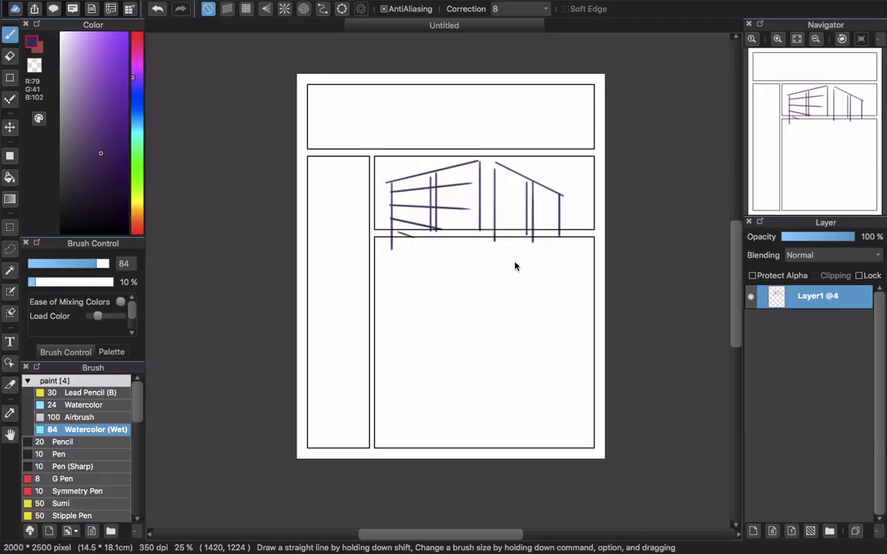
Step: Create a text layer reading 'hello' and 'my friend' on two lines in the lower panel
left_click(11, 341)
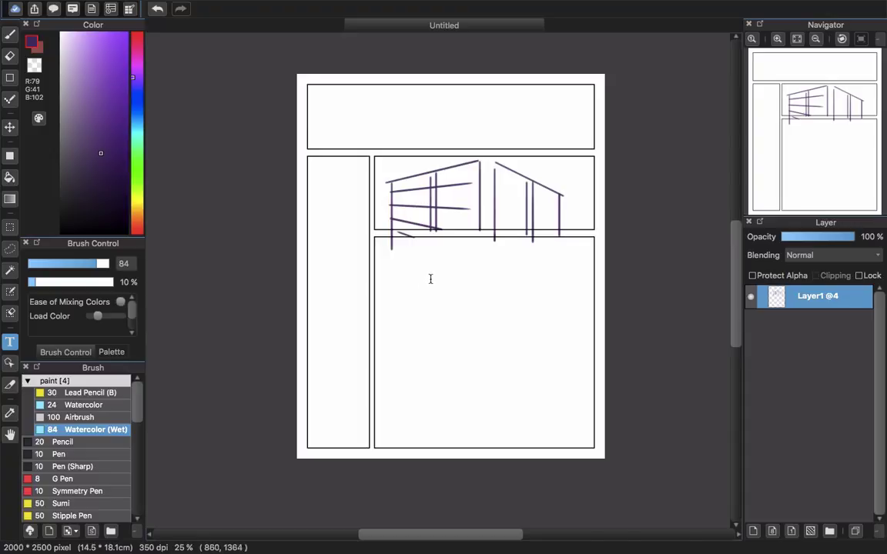
left_click(425, 291)
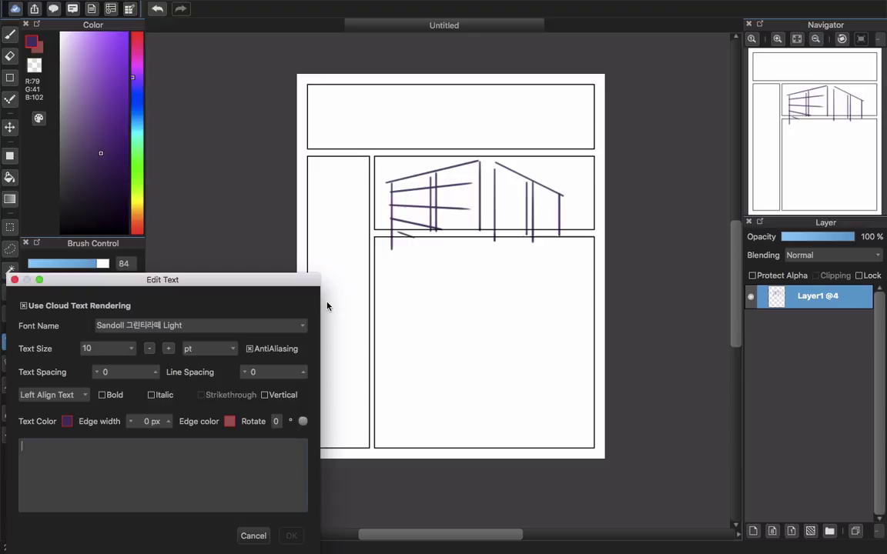
type("hello")
key("BackSpace")
key("BackSpace")
type("lo")
key("Return")
type("my friend")
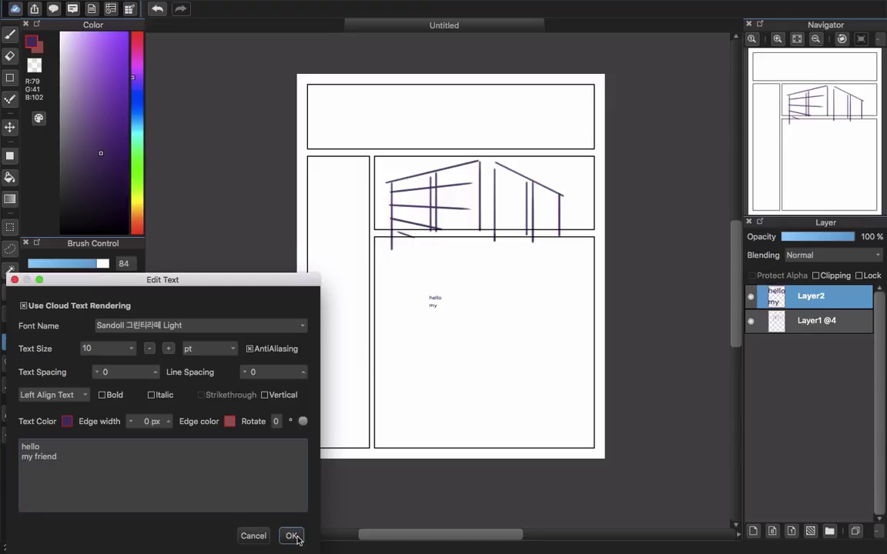
left_click(291, 535)
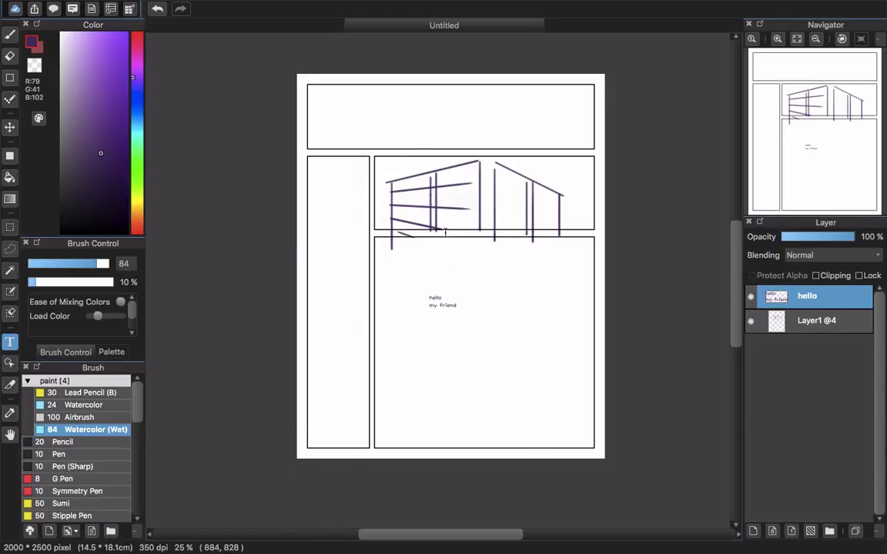
Step: Move the 'hello my friend' text up into the top panel
key("v")
left_click_drag(431, 306, 523, 132)
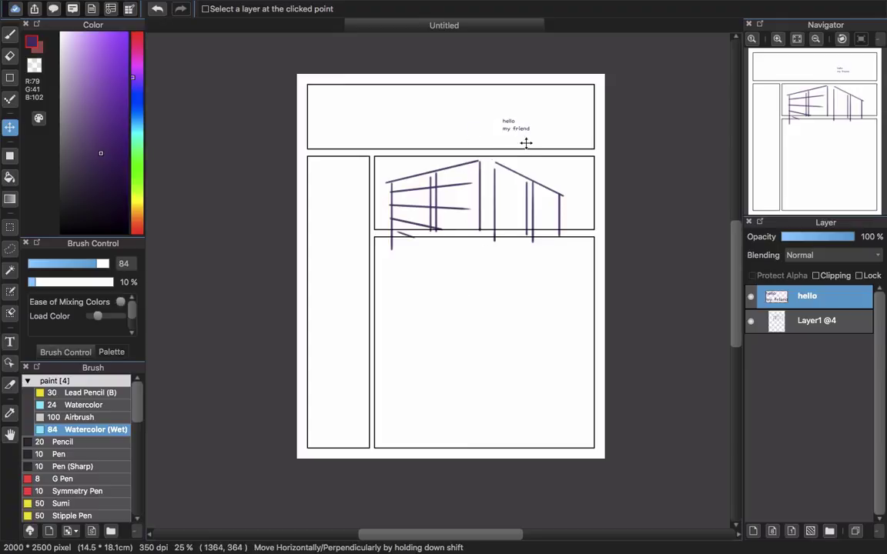
mouse_move(585, 4)
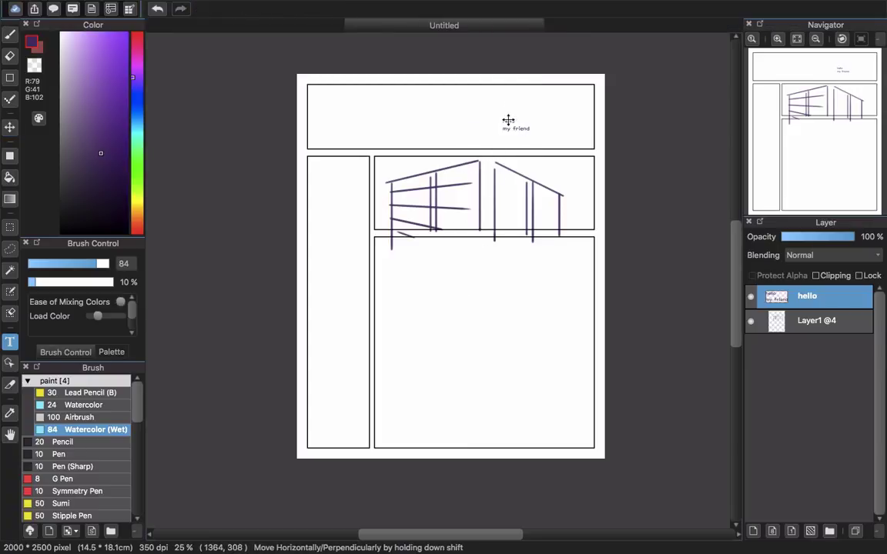
left_click(7, 341)
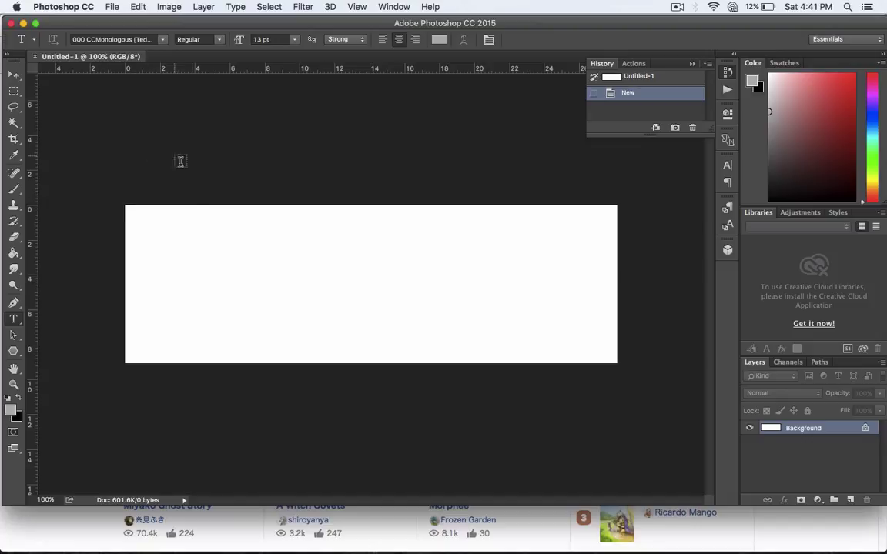
Step: Type 'Hello my friend' on the blank Photoshop canvas and move it toward the centre
left_click(238, 288)
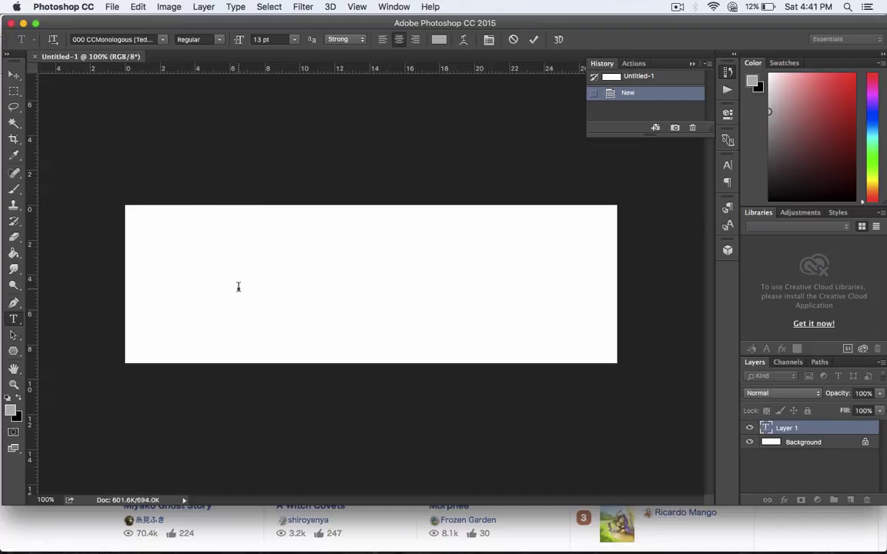
type("Hello my friend")
left_click(766, 428)
key("v")
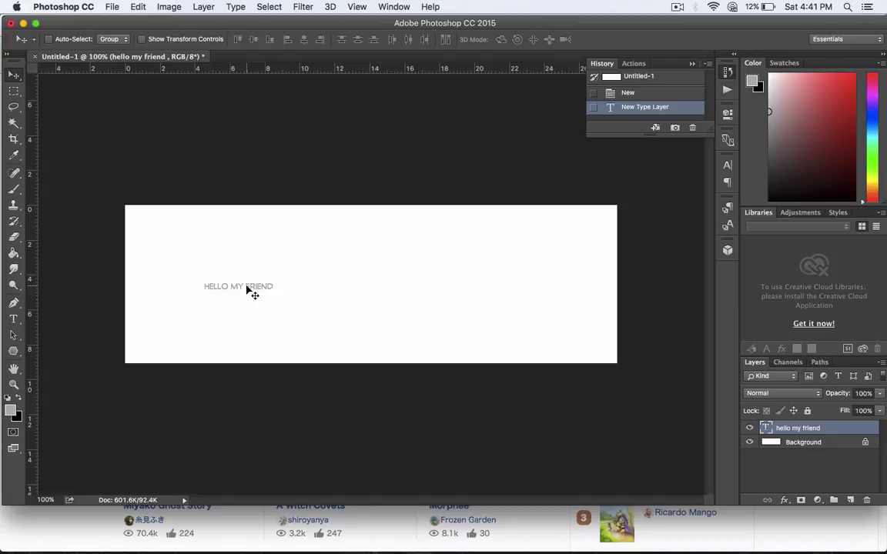
left_click_drag(247, 288, 344, 289)
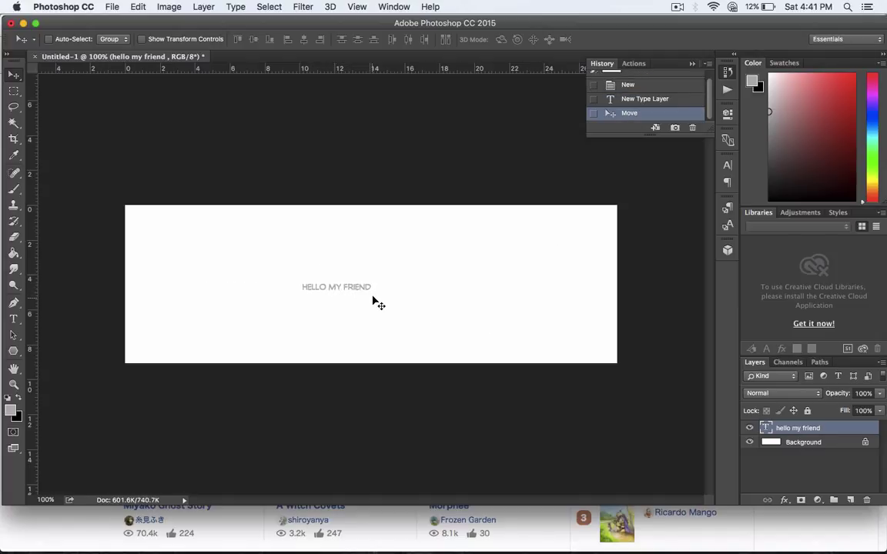
Step: Re-edit the text to put 'MY FRIEND' on a second line and commit
key("t")
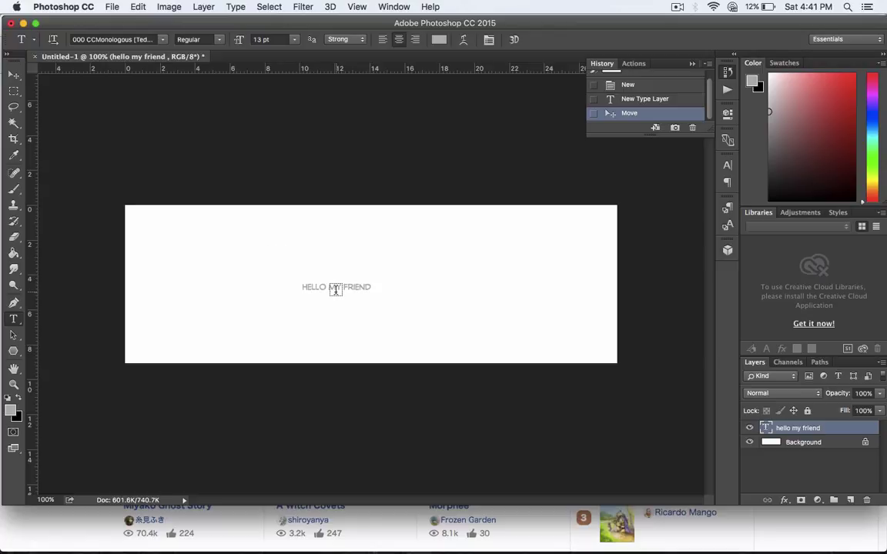
left_click(335, 286)
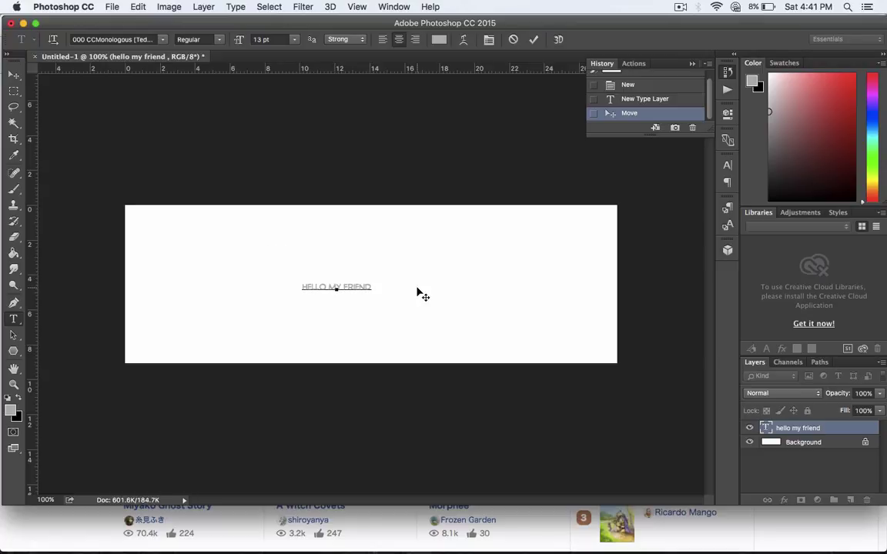
type("jdsahjkdhsajhkjdka")
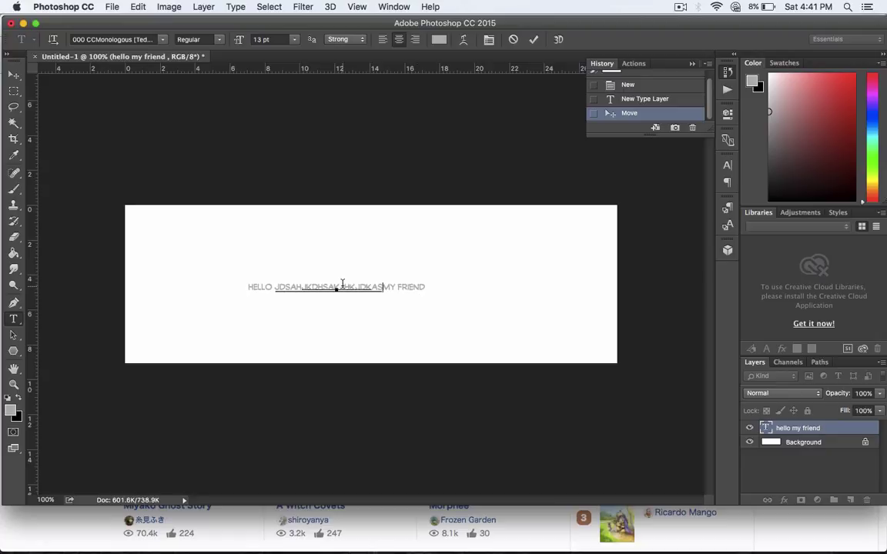
key("BackSpace")
key("BackSpace")
key("BackSpace")
key("BackSpace")
key("BackSpace")
key("BackSpace")
key("BackSpace")
key("BackSpace")
key("BackSpace")
key("BackSpace")
key("BackSpace")
key("BackSpace")
key("BackSpace")
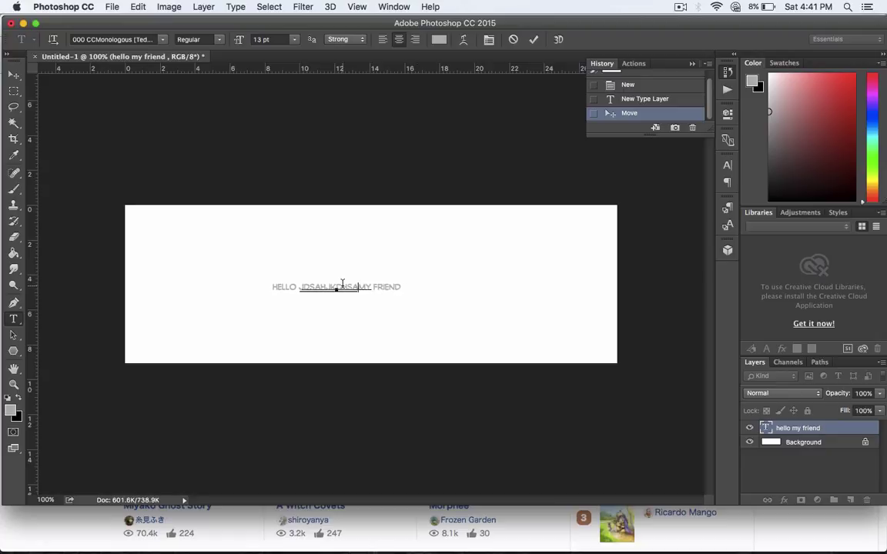
key("BackSpace")
key("BackSpace")
key("BackSpace")
key("BackSpace")
key("BackSpace")
key("BackSpace")
key("Return")
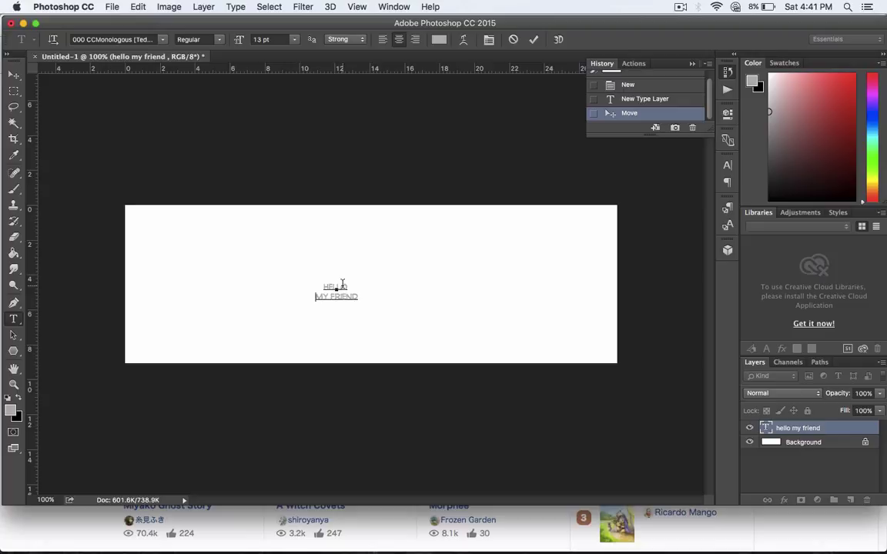
left_click(809, 450)
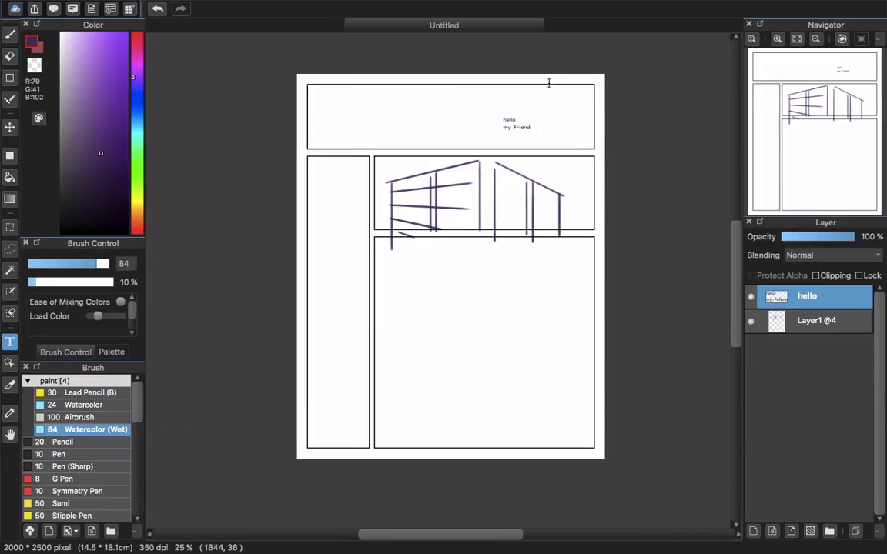
Step: Edit the text, replacing the space before 'friend' with a line break
left_click(508, 124)
left_click(39, 459)
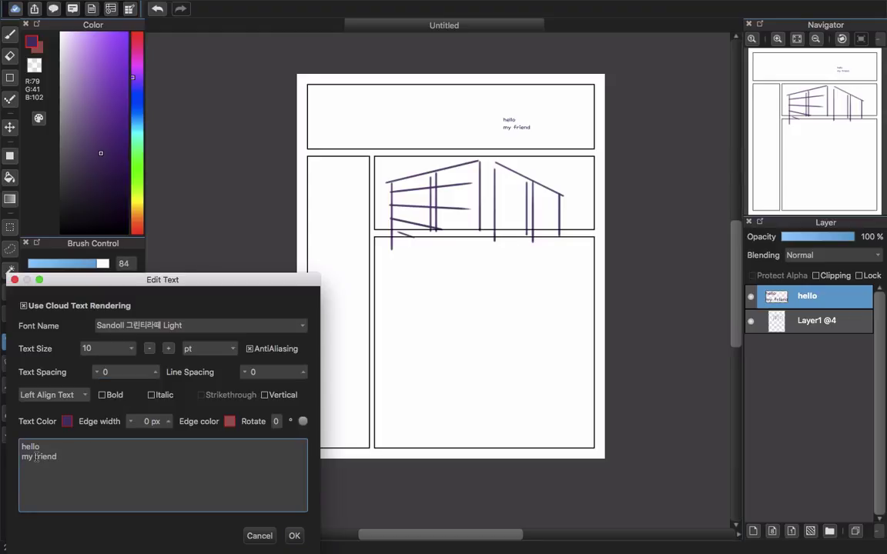
key("BackSpace")
key("Return")
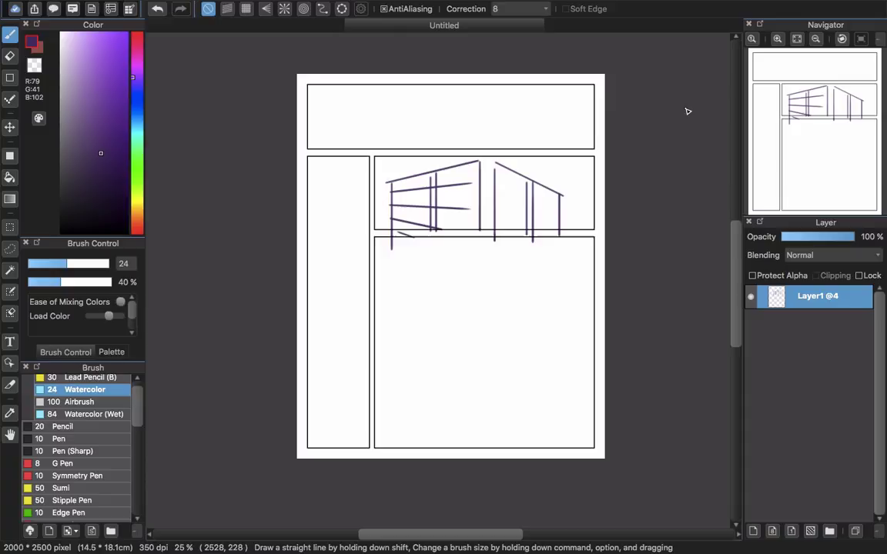
Step: Select the Watercolor (Wet) brush in the Brush panel
scroll(115, 446, "up", 1)
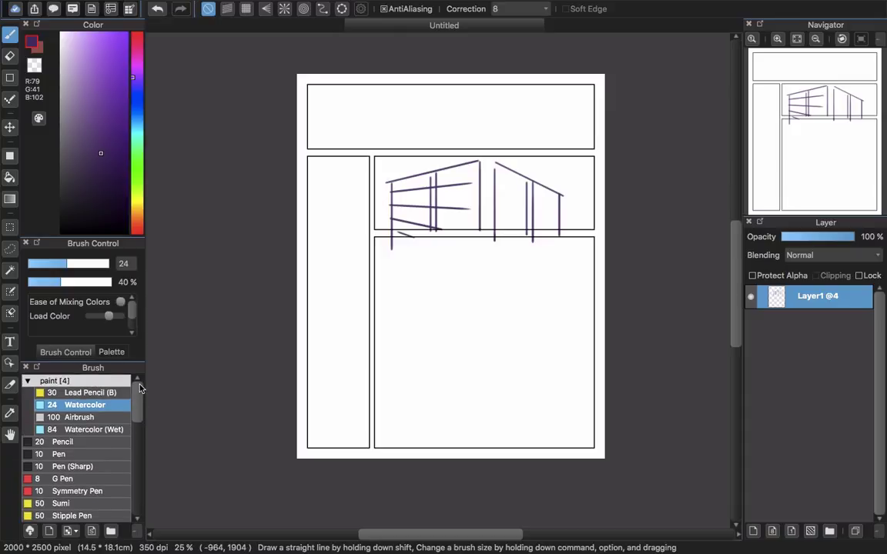
left_click(115, 429)
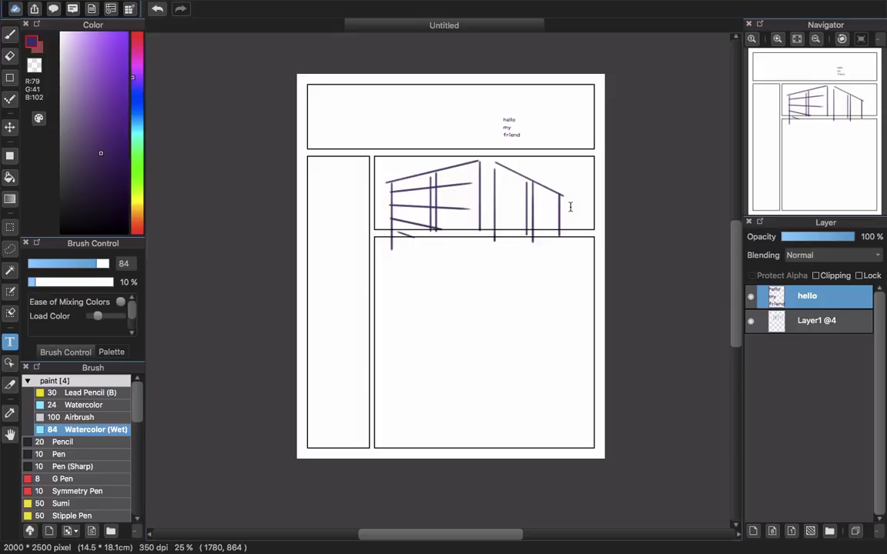
Step: Glance at the MediBang website, return to the comic page and start submitting it to MediBang
key("ctrl+Left")
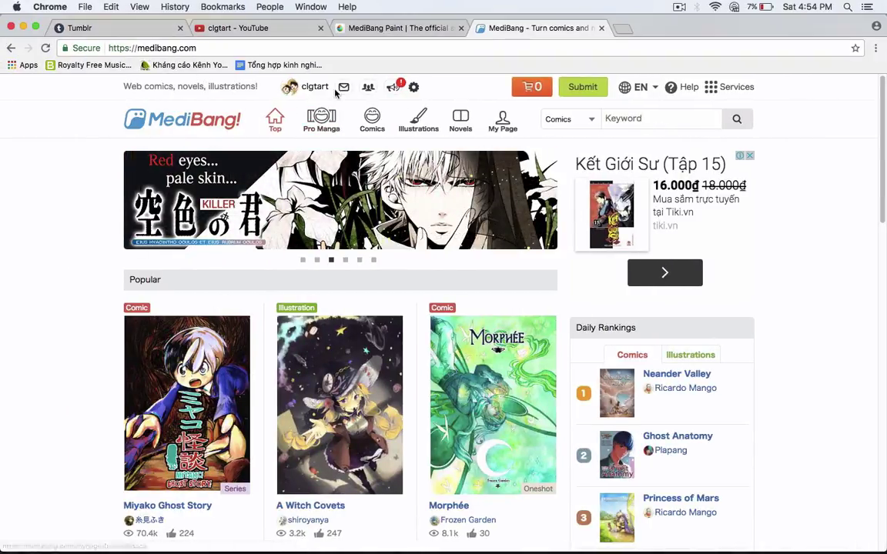
key("ctrl+Right")
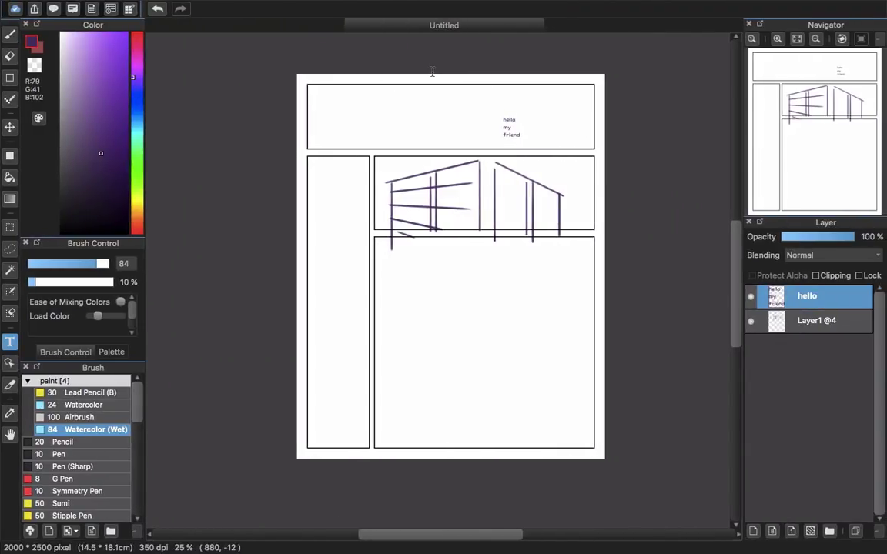
left_click(35, 9)
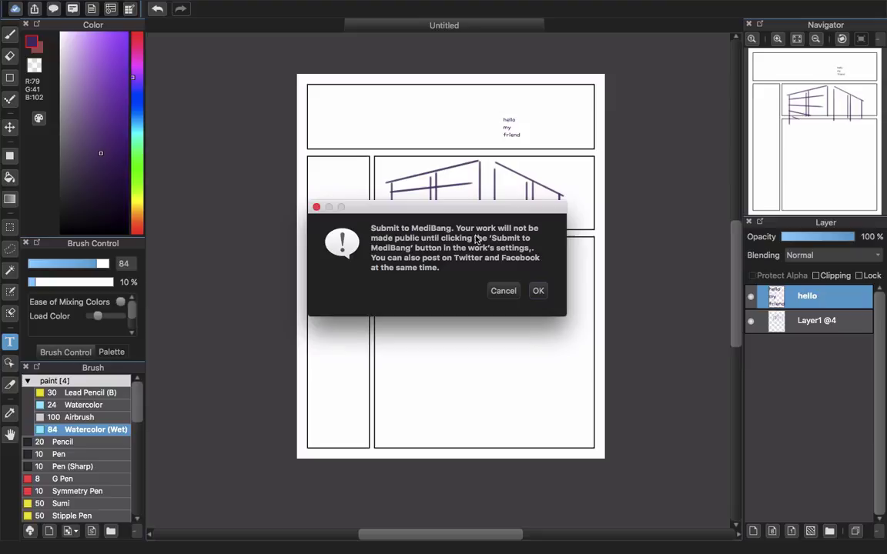
Step: Cancel the submission, then scroll down the MediBang website and back up
left_click(502, 291)
key("ctrl+Left")
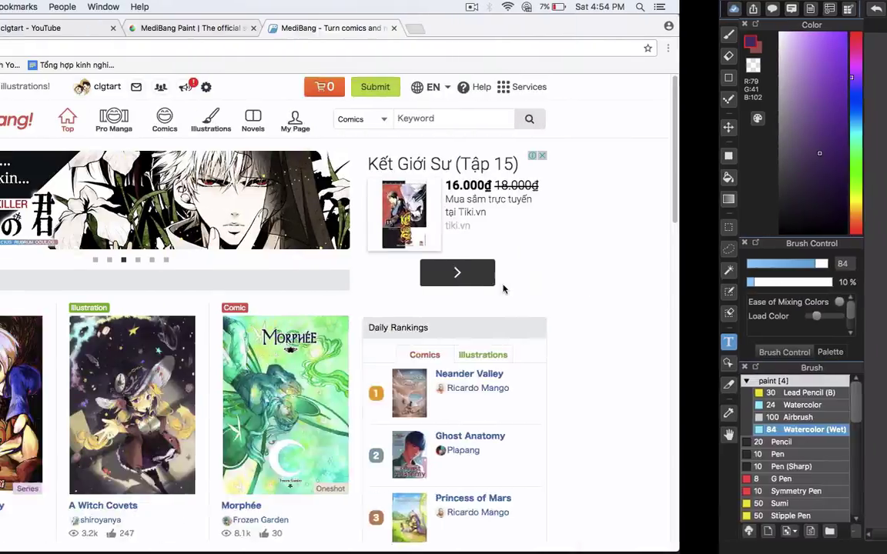
scroll(416, 254, "down", 10)
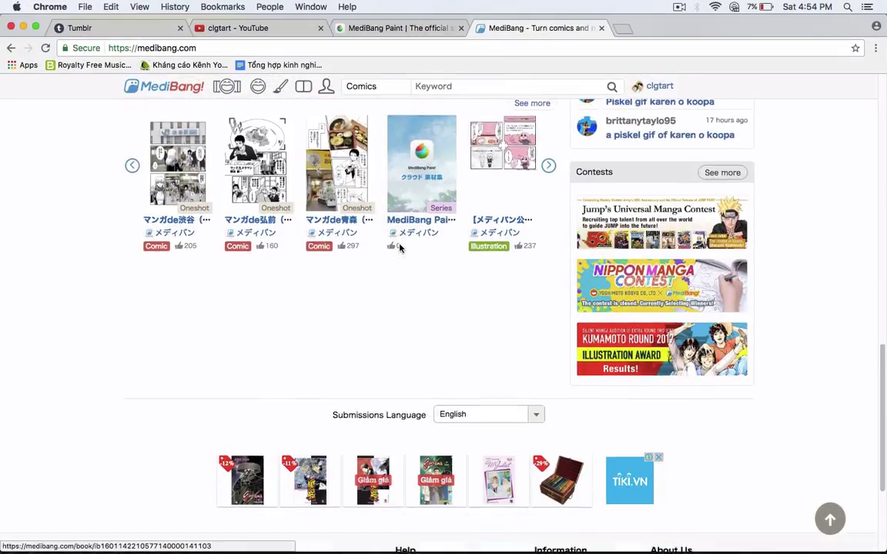
scroll(400, 246, "down", 5)
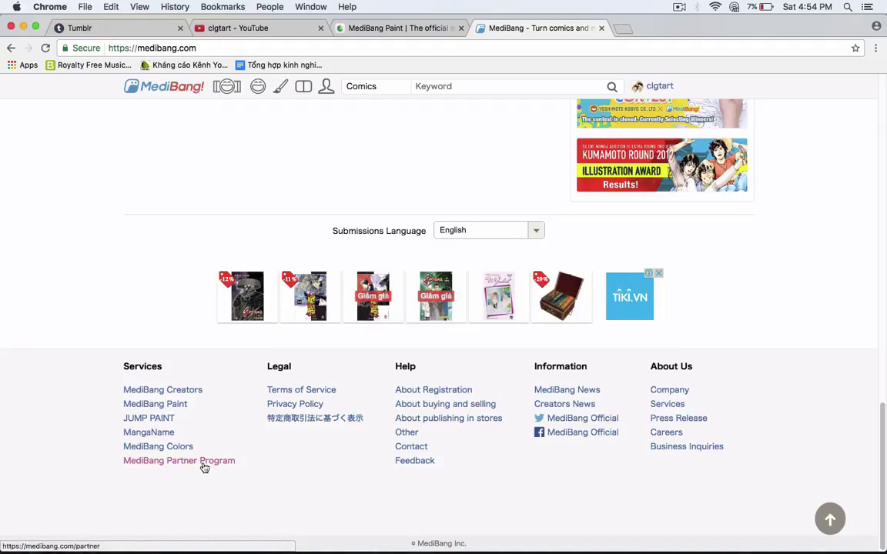
scroll(465, 360, "up", 20)
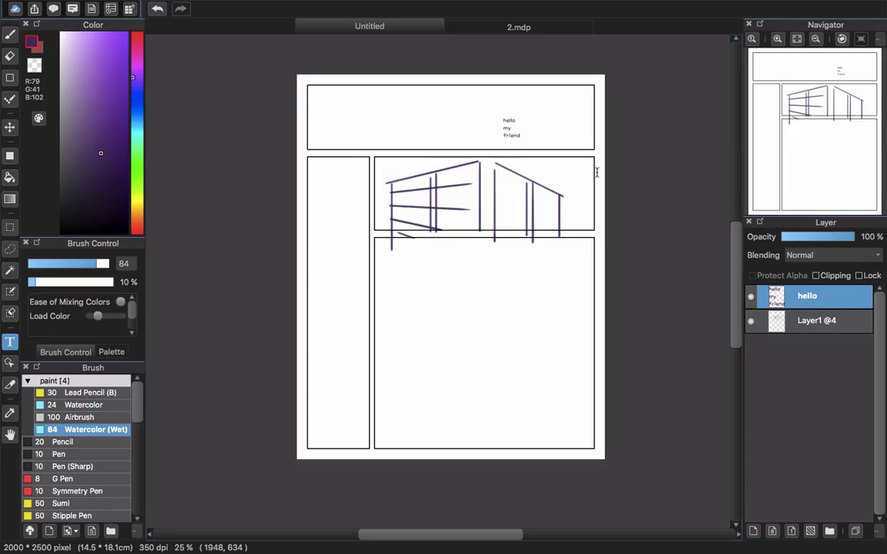
Step: Switch to the 2.mdp document showing the finished cat comic page with blank speech balloons
left_click(546, 28)
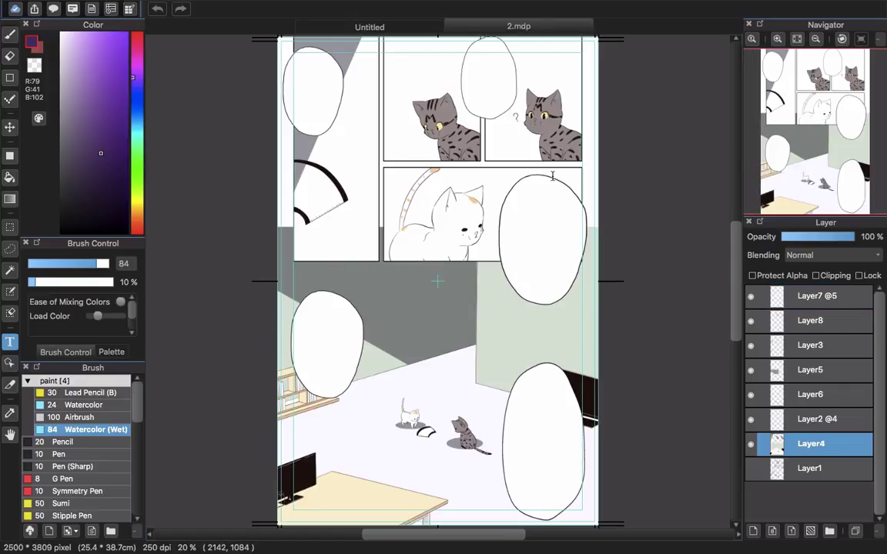